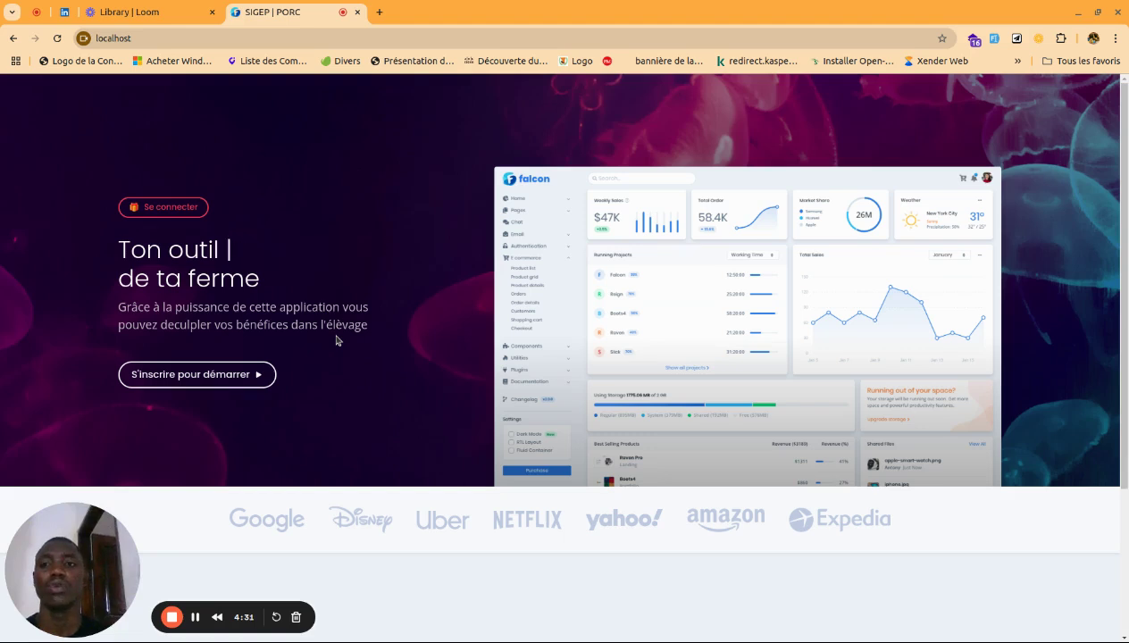
- Open the login page and sign in with the prefilled account credentials
{"action": "left_click", "coordinate": [157, 207]}
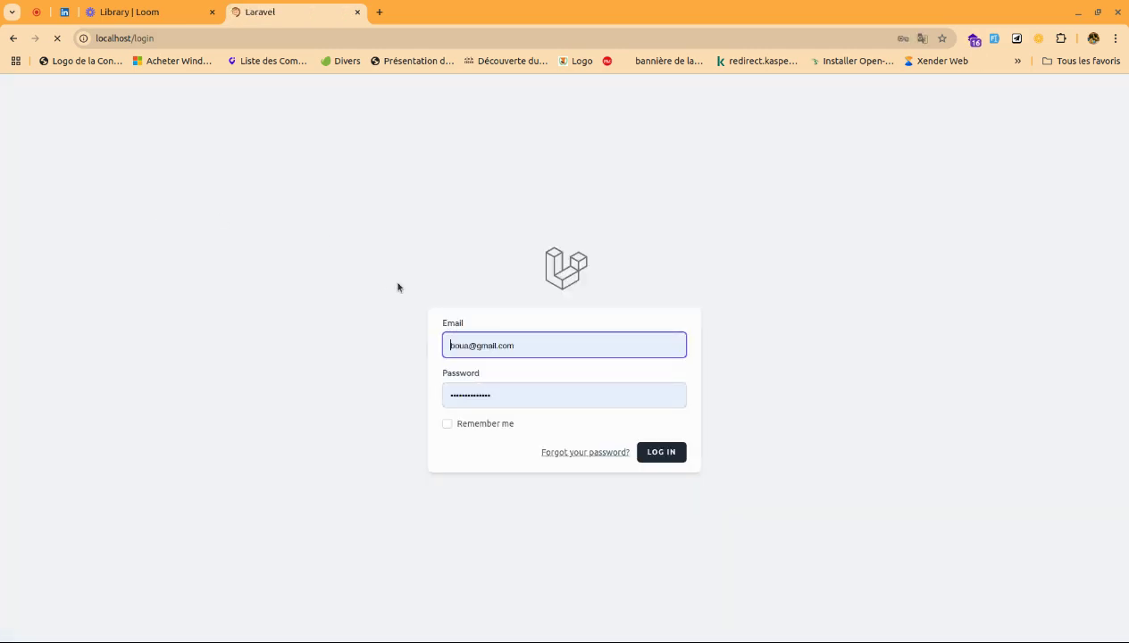
{"action": "left_click", "coordinate": [534, 344]}
{"action": "left_click", "coordinate": [468, 400]}
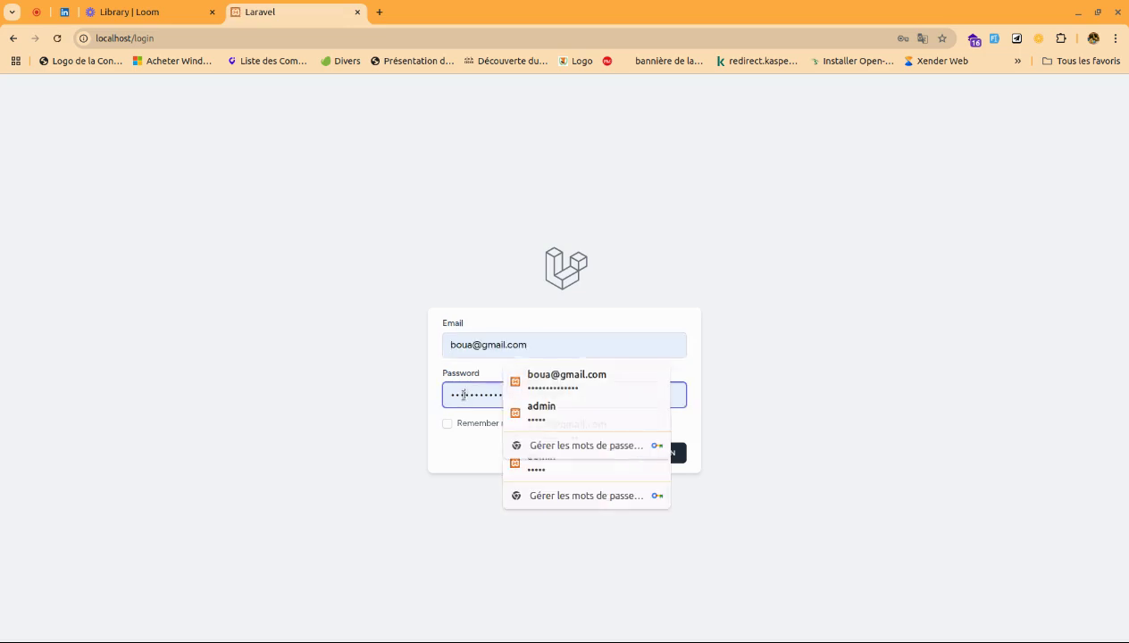
{"action": "left_click", "coordinate": [439, 465]}
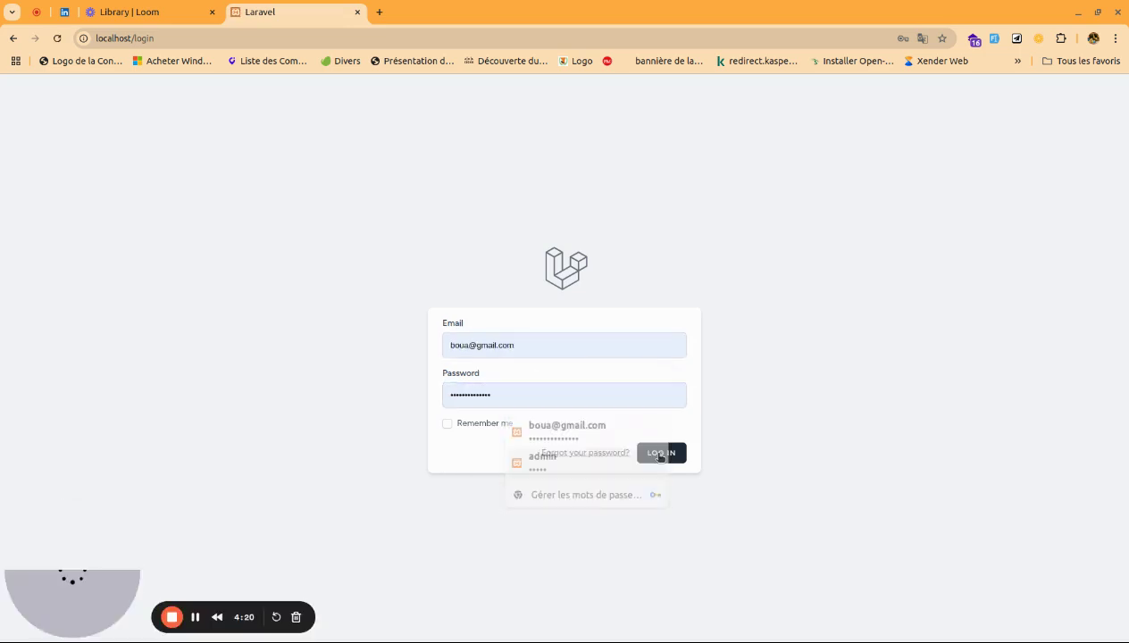
{"action": "left_click", "coordinate": [672, 452]}
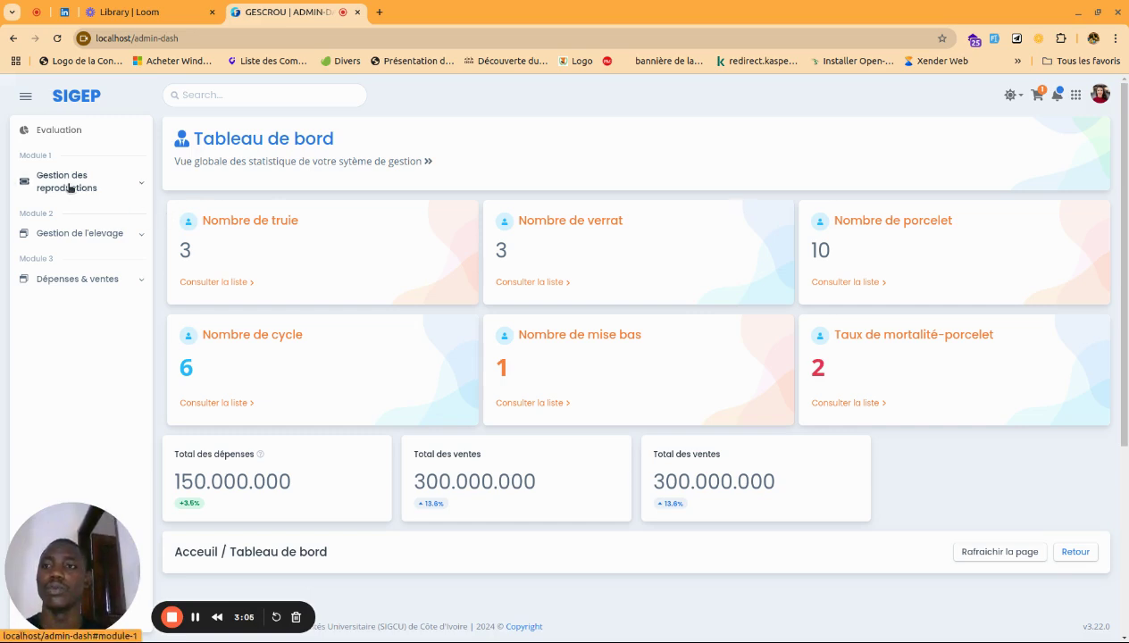
- Open the list of sows in reproduction management and review its filter fields and data table
{"action": "left_click", "coordinate": [116, 182]}
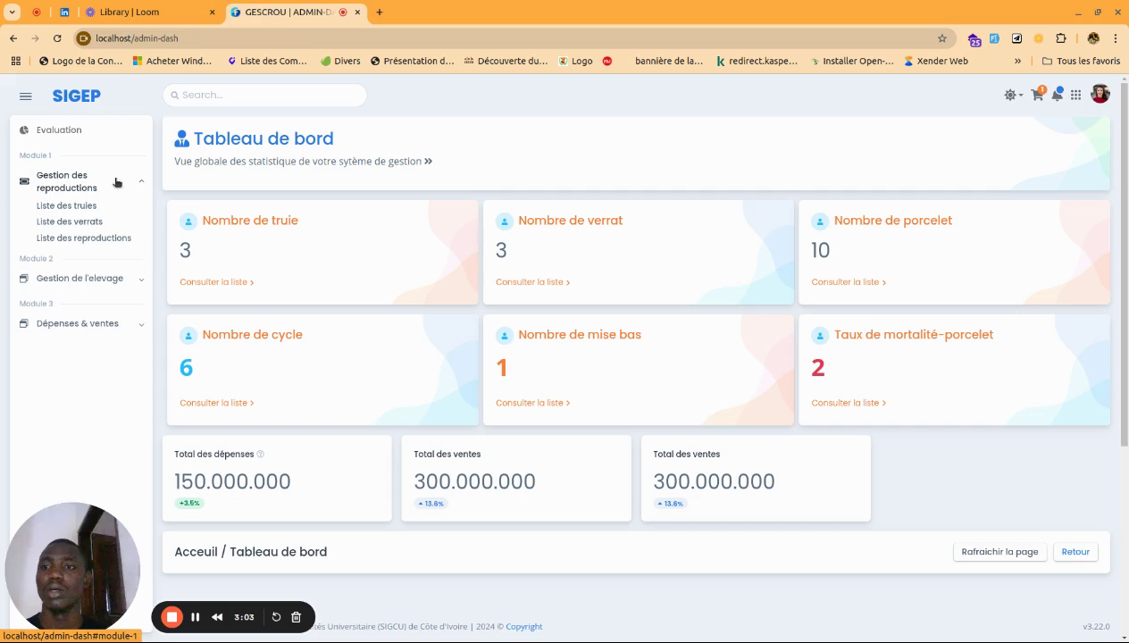
{"action": "left_click", "coordinate": [63, 207]}
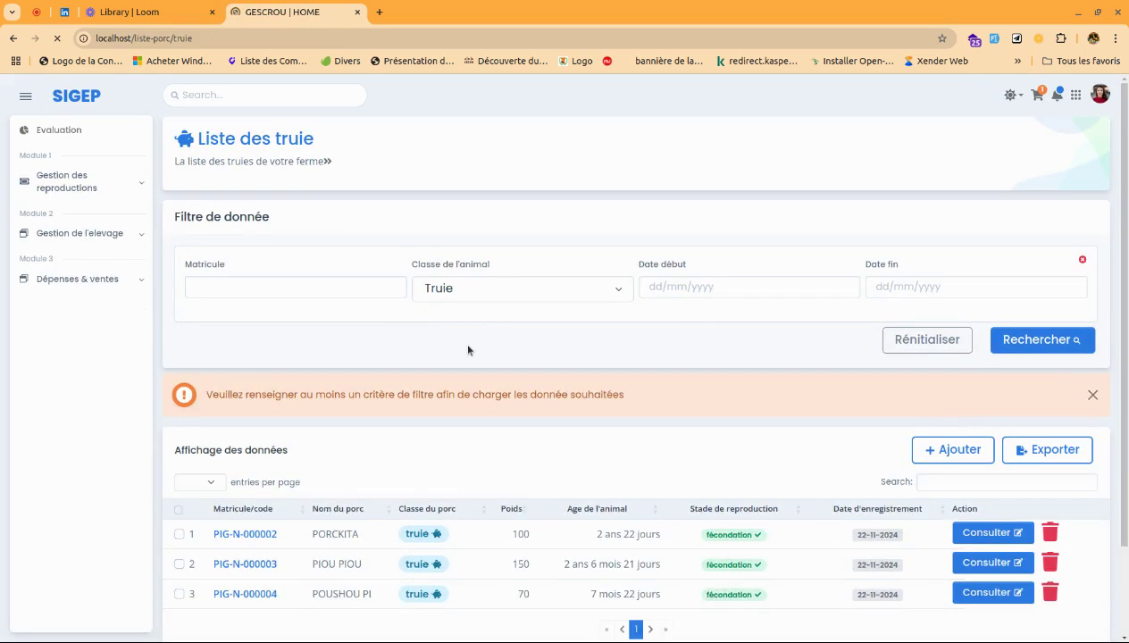
{"action": "scroll", "coordinate": [468, 350], "scroll_direction": "down", "scroll_amount": 2}
{"action": "scroll", "coordinate": [468, 350], "scroll_direction": "up", "scroll_amount": 2}
{"action": "scroll", "coordinate": [467, 350], "scroll_direction": "down", "scroll_amount": 2}
{"action": "scroll", "coordinate": [468, 350], "scroll_direction": "up", "scroll_amount": 1}
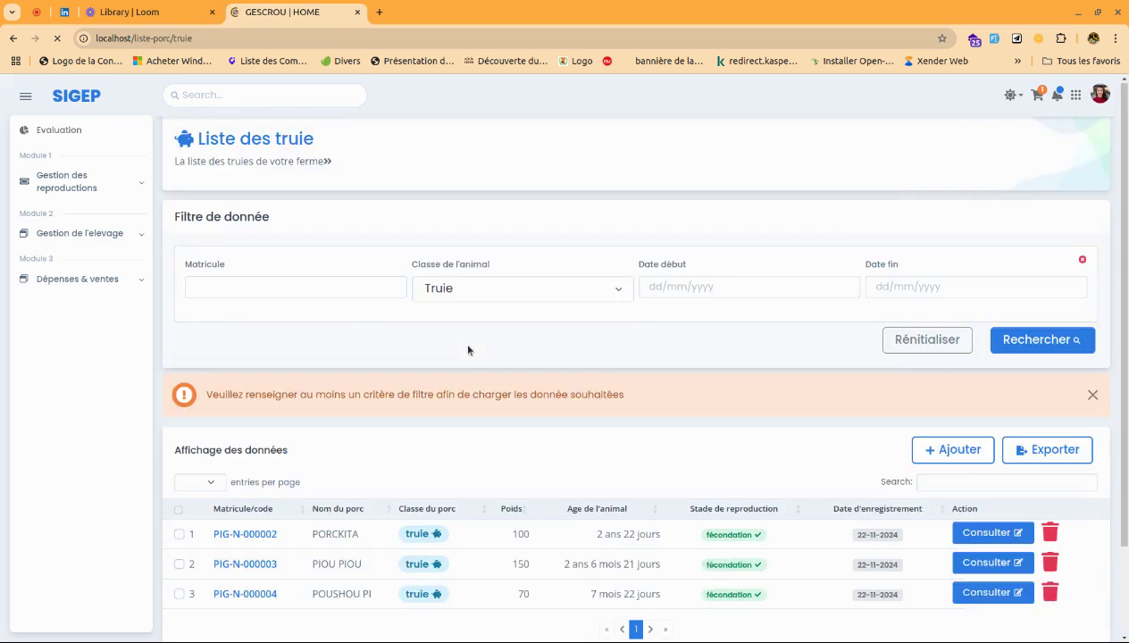
{"action": "scroll", "coordinate": [468, 350], "scroll_direction": "down", "scroll_amount": 3}
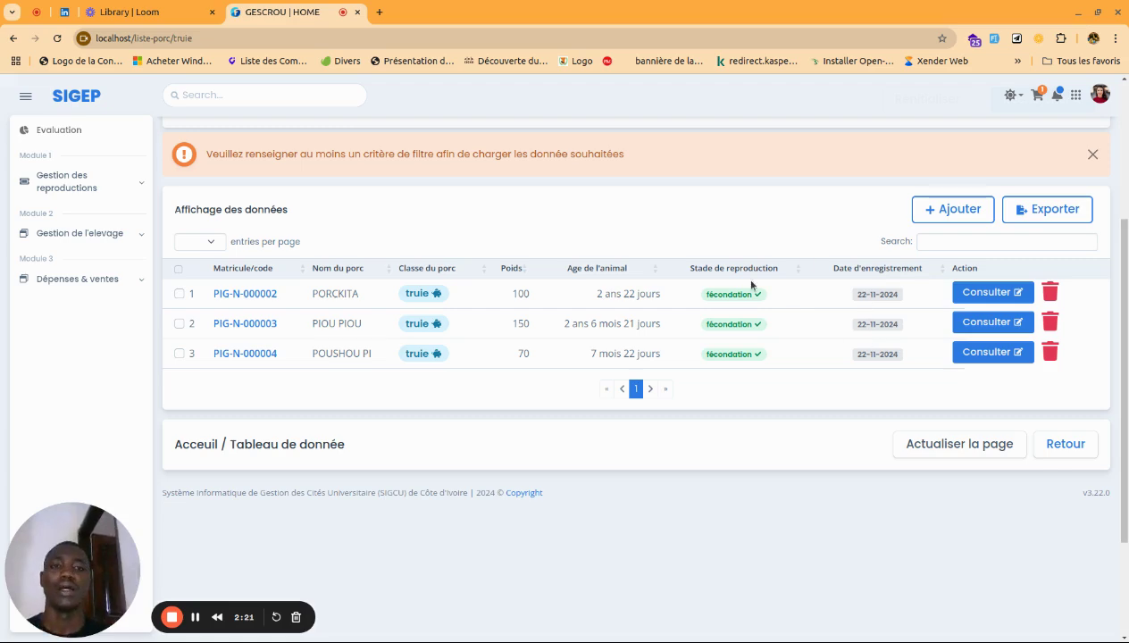
{"action": "scroll", "coordinate": [751, 285], "scroll_direction": "up", "scroll_amount": 3}
{"action": "scroll", "coordinate": [750, 285], "scroll_direction": "down", "scroll_amount": 3}
{"action": "scroll", "coordinate": [750, 284], "scroll_direction": "up", "scroll_amount": 2}
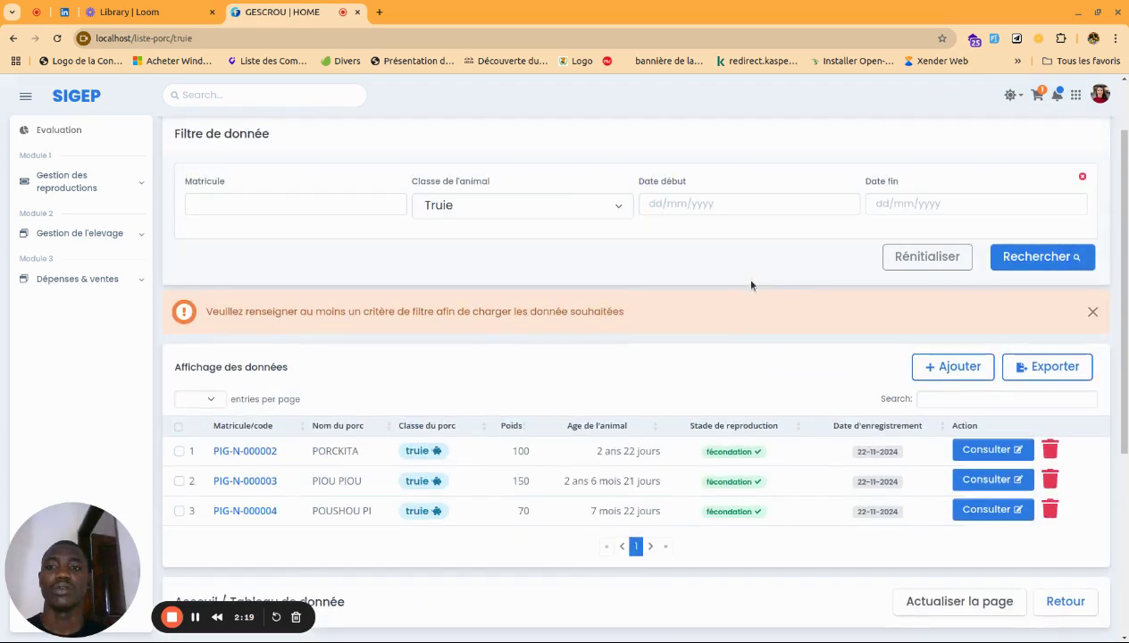
{"action": "scroll", "coordinate": [750, 284], "scroll_direction": "down", "scroll_amount": 2}
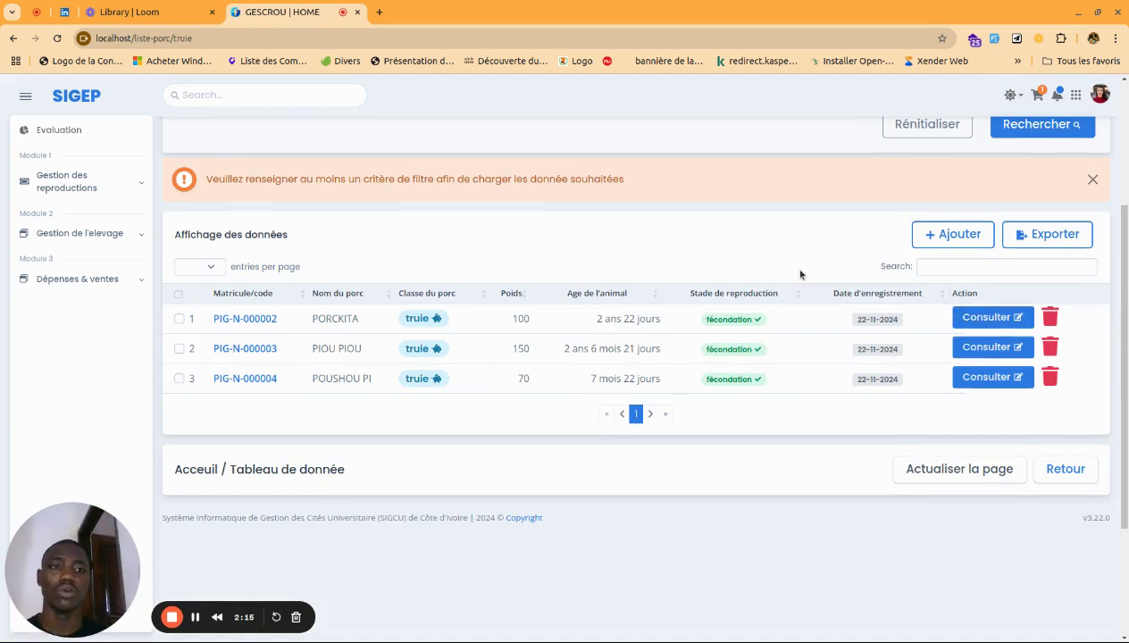
{"action": "scroll", "coordinate": [795, 269], "scroll_direction": "up", "scroll_amount": 2}
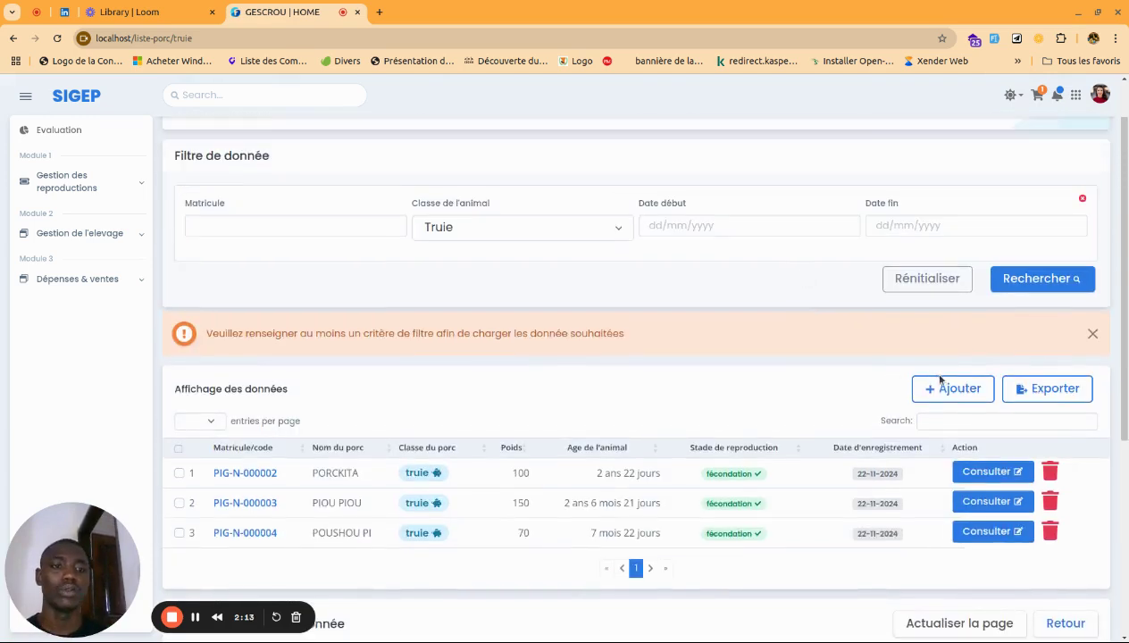
- Start a new animal record named PORC 225 and set its class to Truie
{"action": "left_click", "coordinate": [944, 387]}
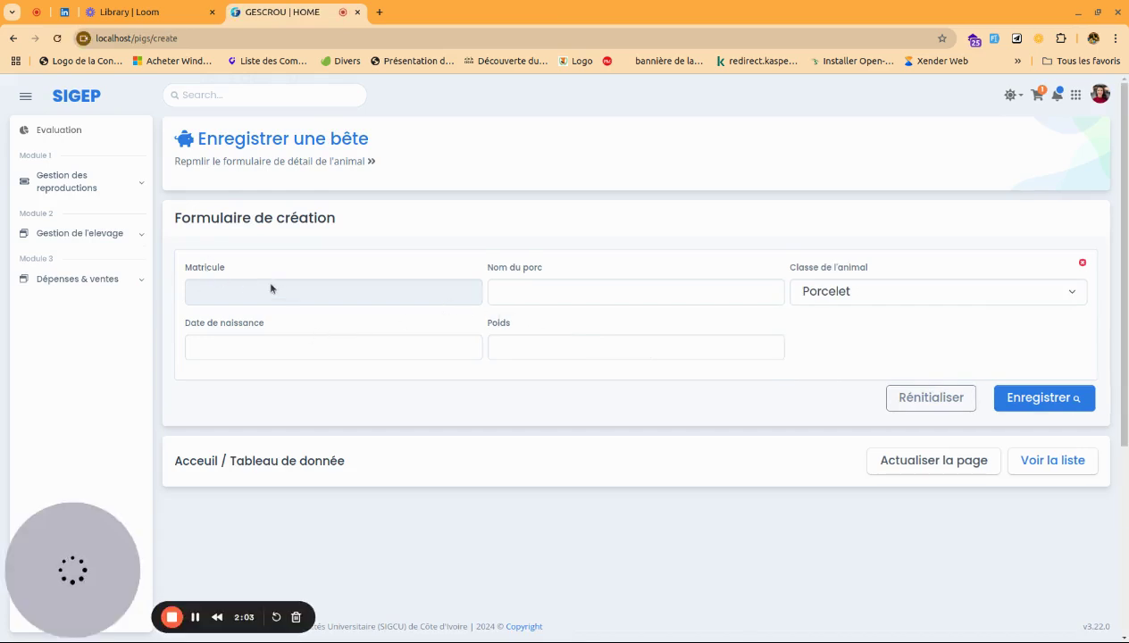
{"action": "left_click", "coordinate": [550, 285]}
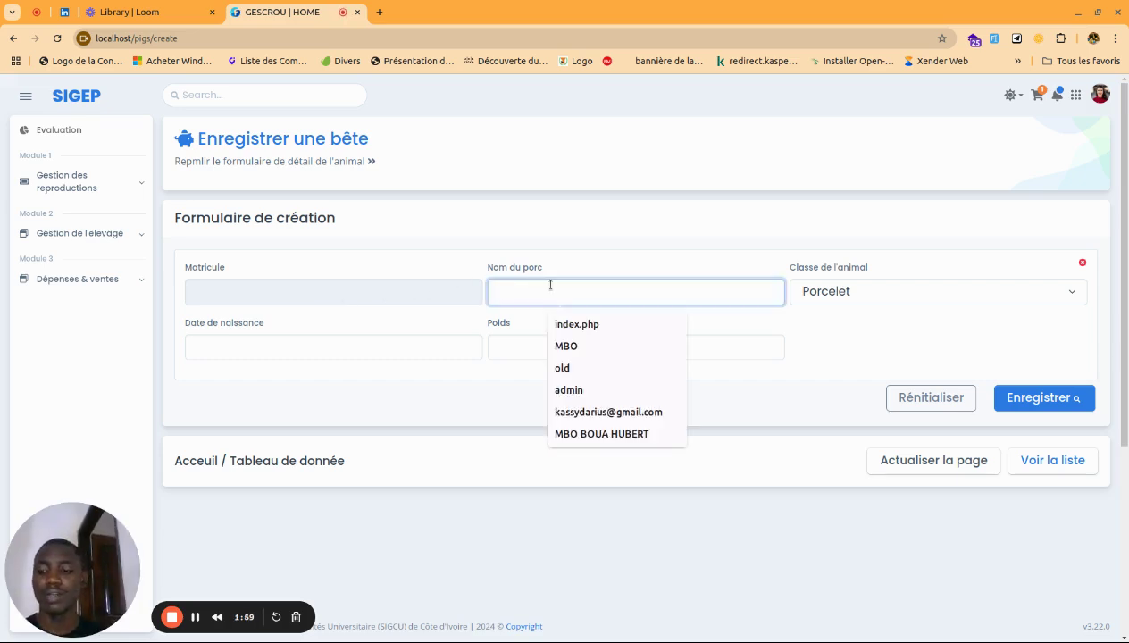
{"action": "type", "text": "POR"}
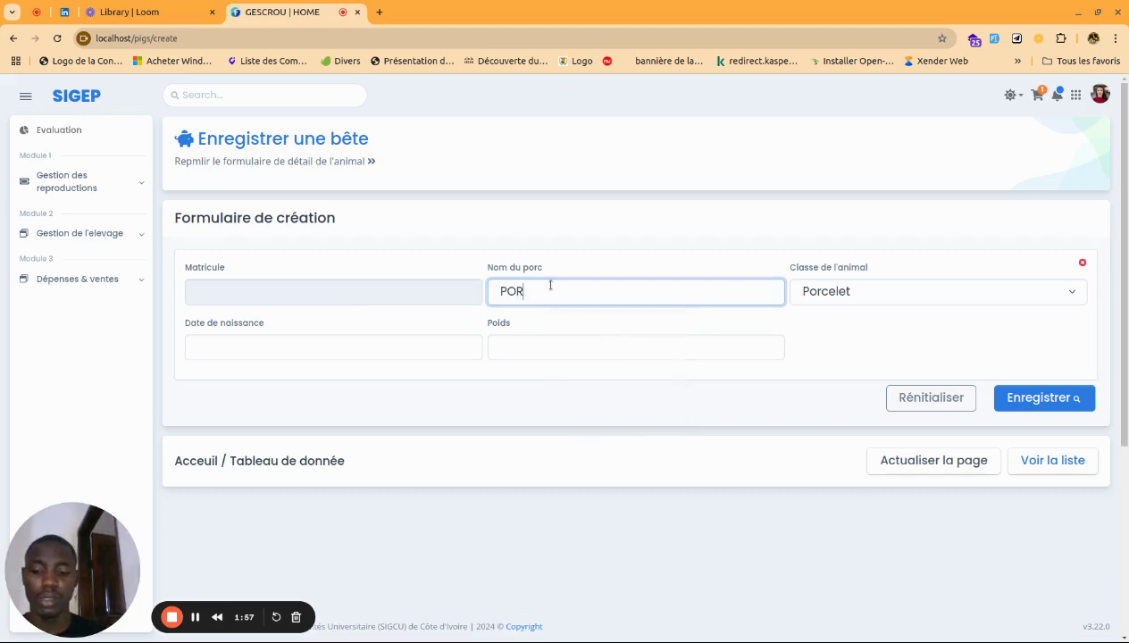
{"action": "type", "text": "C 225"}
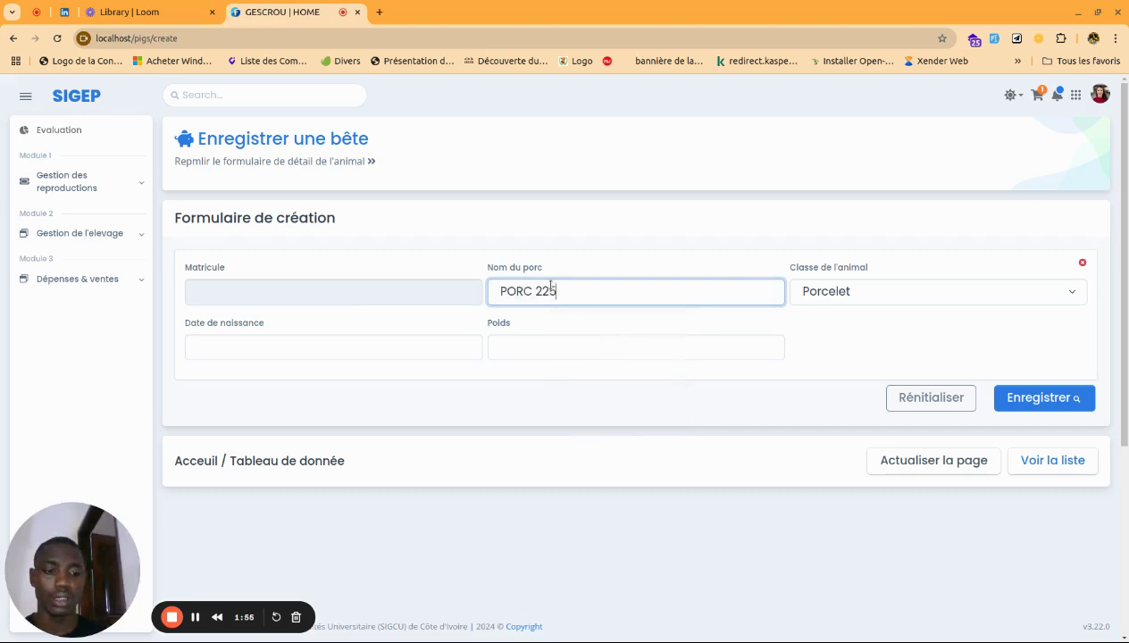
{"action": "left_click", "coordinate": [859, 293]}
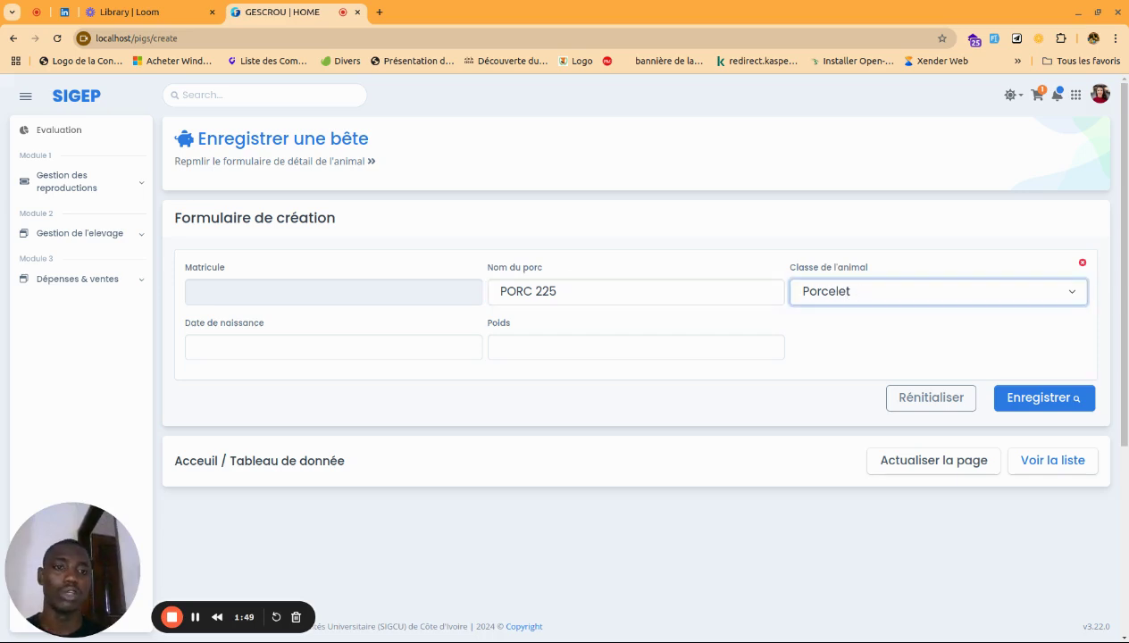
{"action": "left_click", "coordinate": [829, 361]}
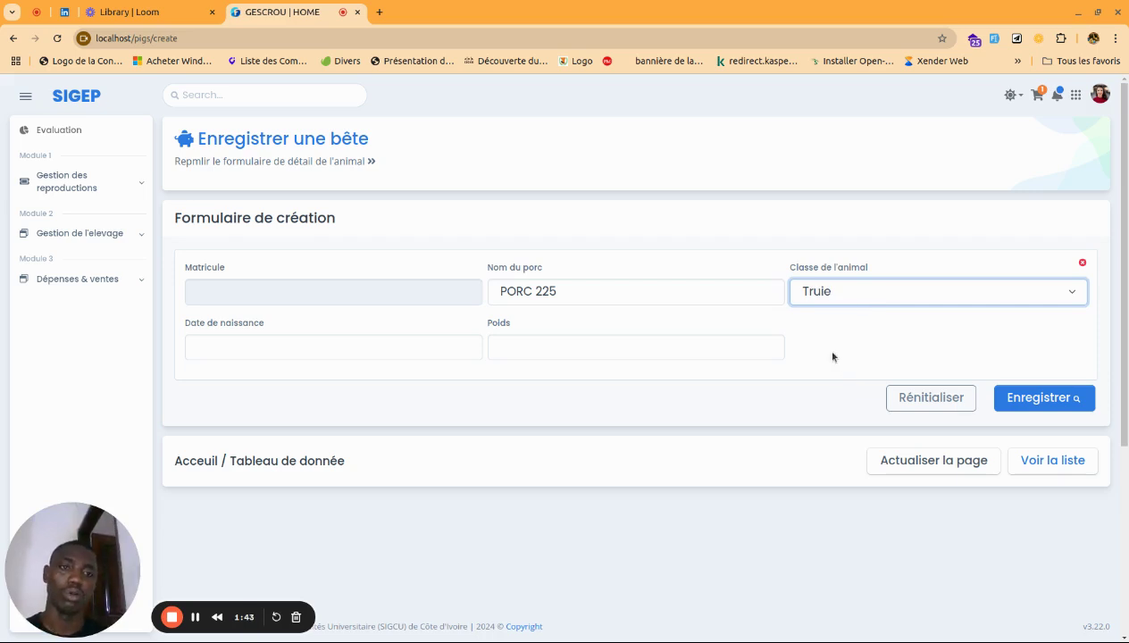
- Set the new animal's birth date to 03-12-2023
{"action": "left_click", "coordinate": [334, 348]}
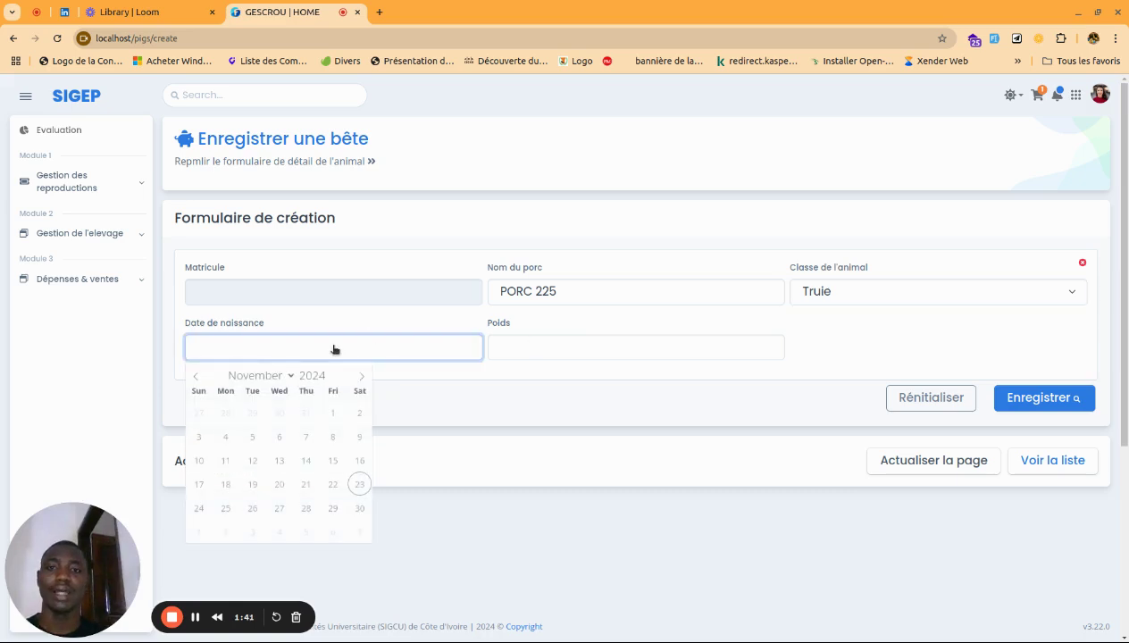
{"action": "left_click", "coordinate": [194, 376]}
{"action": "left_click", "coordinate": [197, 377]}
{"action": "left_click", "coordinate": [196, 377]}
{"action": "left_click", "coordinate": [200, 377]}
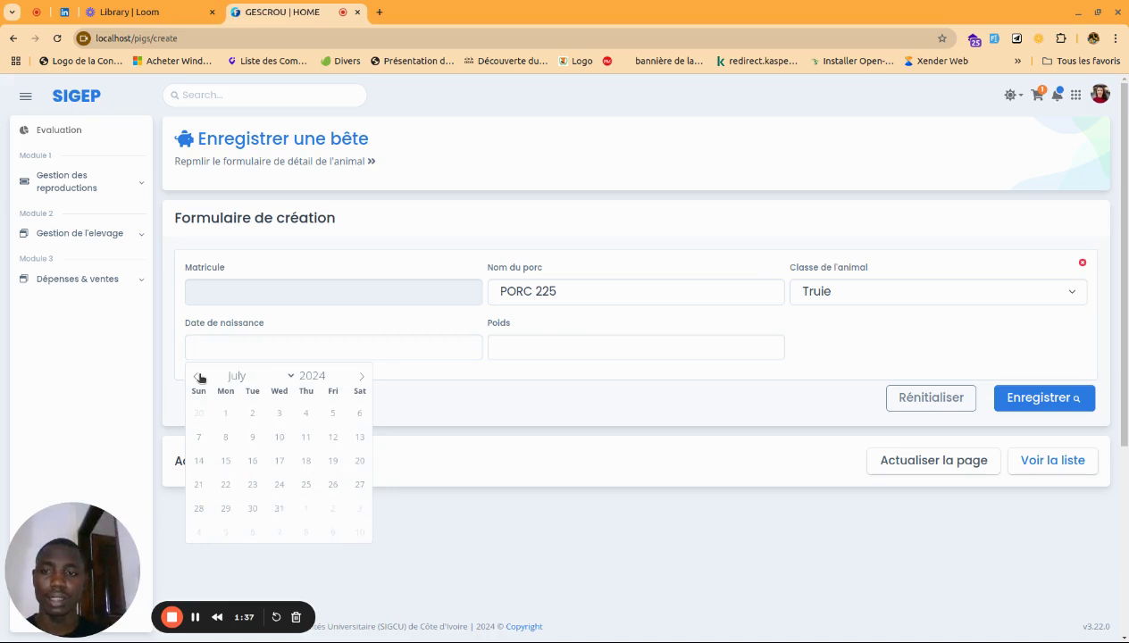
{"action": "left_click", "coordinate": [200, 376]}
{"action": "left_click", "coordinate": [199, 376]}
{"action": "left_click", "coordinate": [199, 377]}
{"action": "left_click", "coordinate": [199, 377]}
{"action": "left_click", "coordinate": [199, 377]}
{"action": "left_click", "coordinate": [199, 376]}
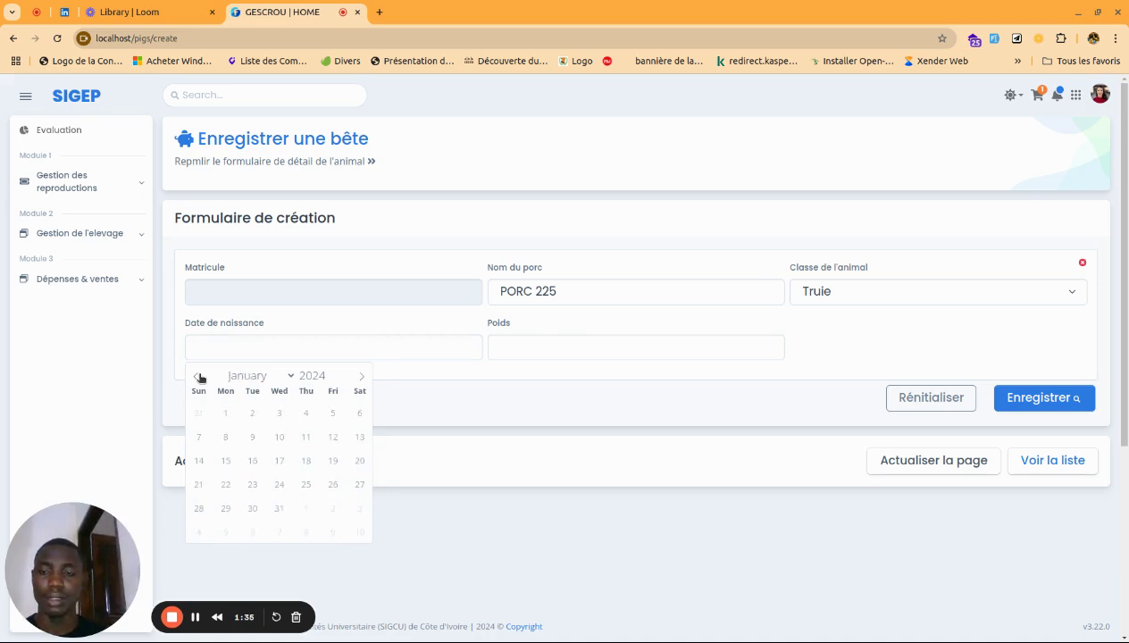
{"action": "left_click", "coordinate": [200, 376]}
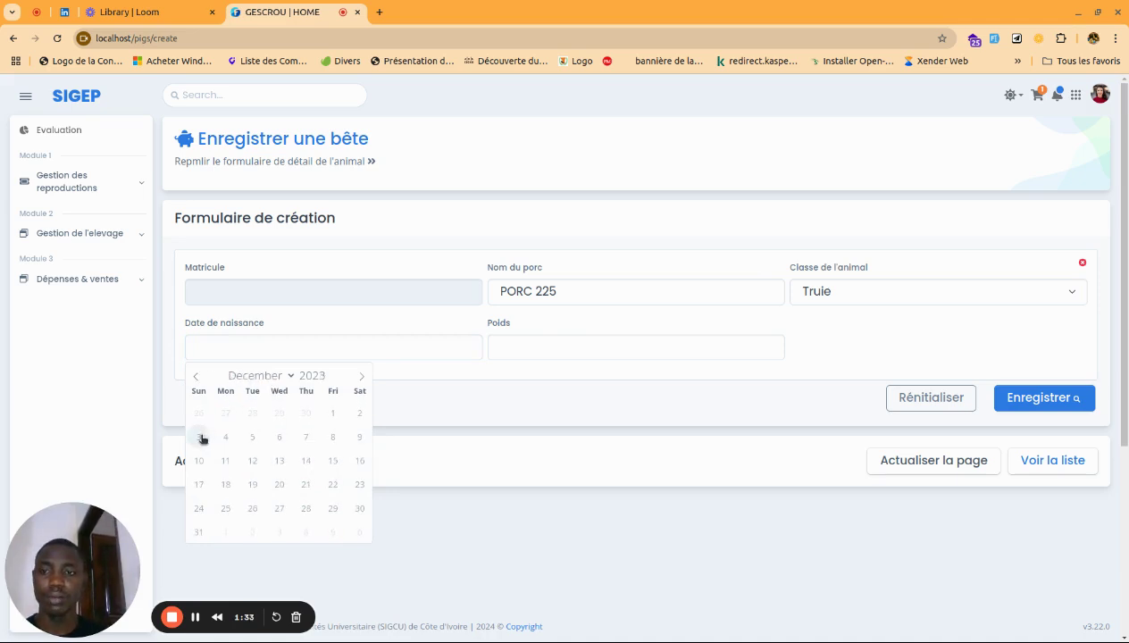
{"action": "left_click", "coordinate": [200, 437]}
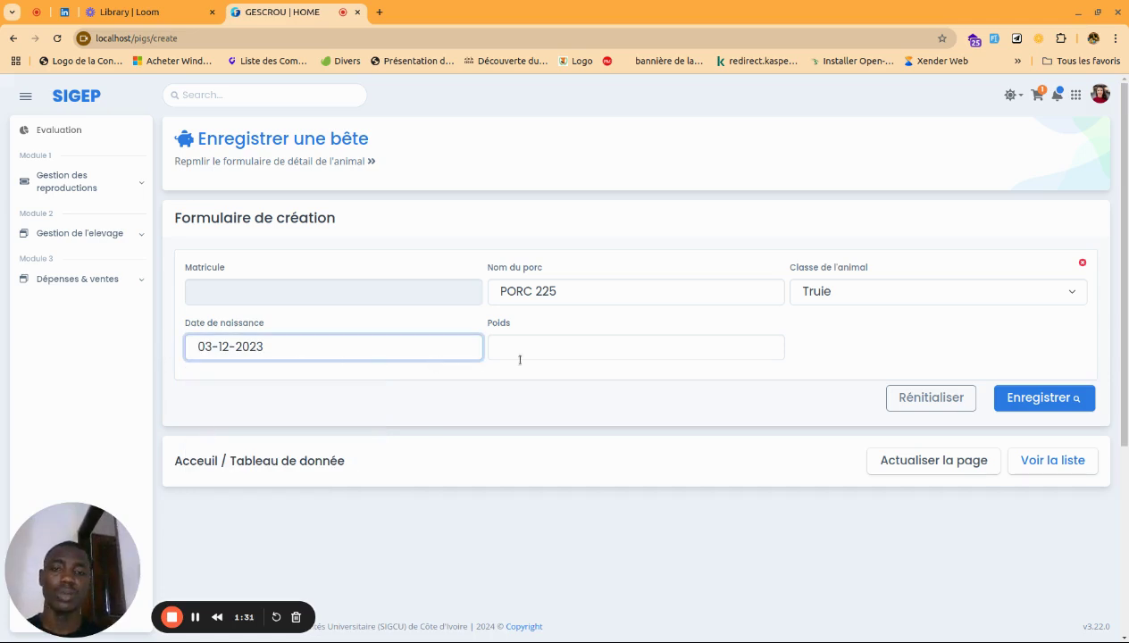
- Enter a weight of 50 for the new animal and save the record
{"action": "left_click", "coordinate": [555, 349]}
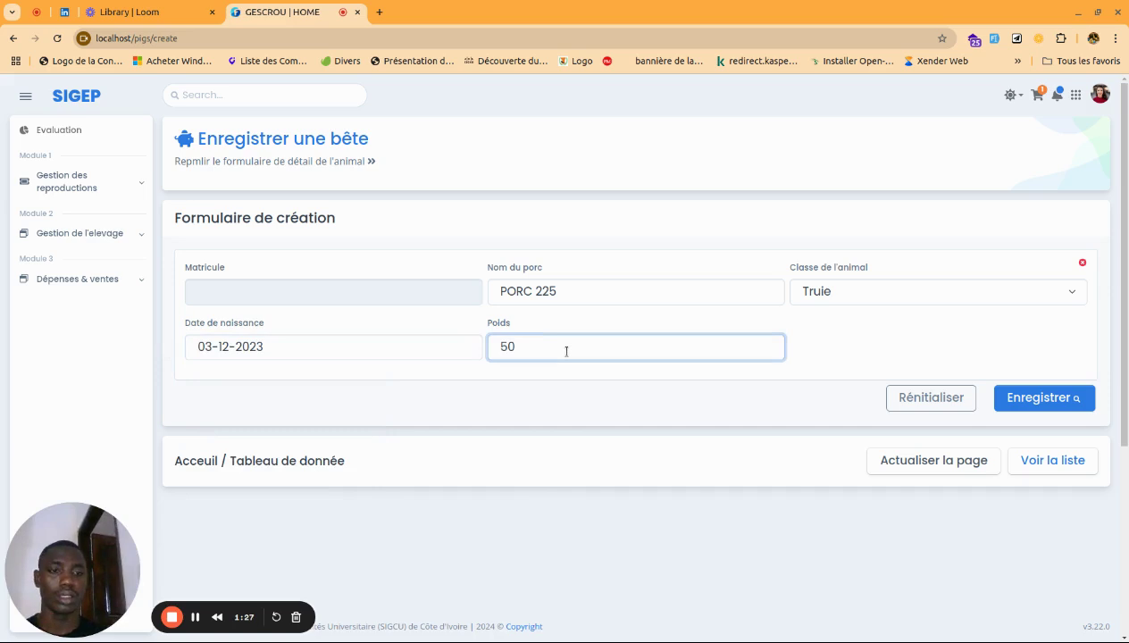
{"action": "left_click", "coordinate": [1026, 399]}
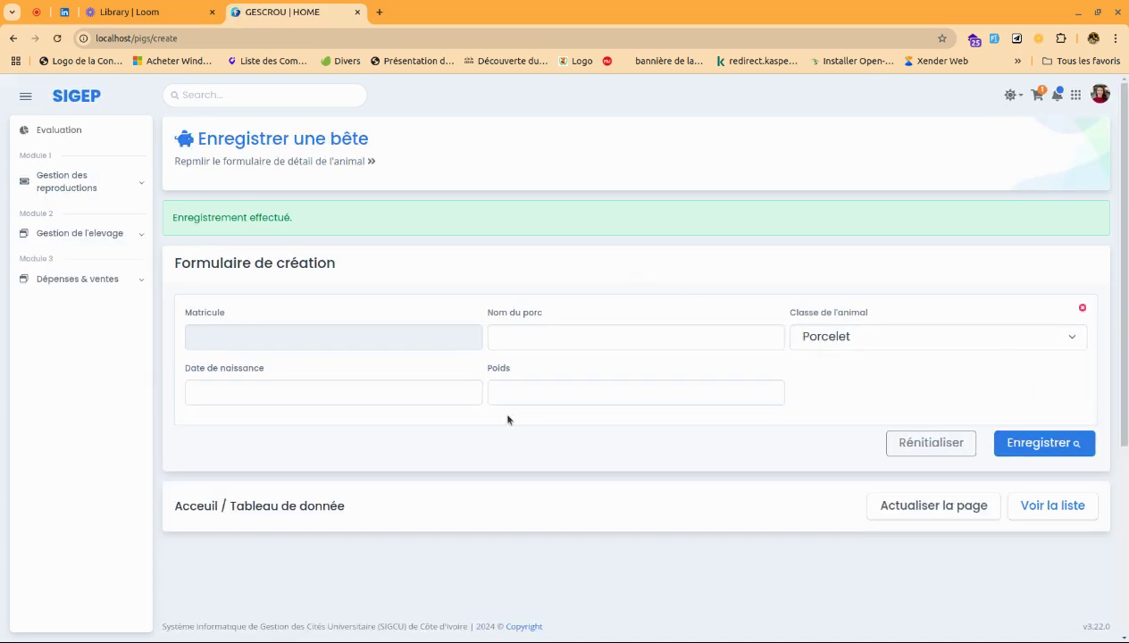
- Open the full animal list from the registration page and look through the registered pigs
{"action": "left_click", "coordinate": [1057, 506]}
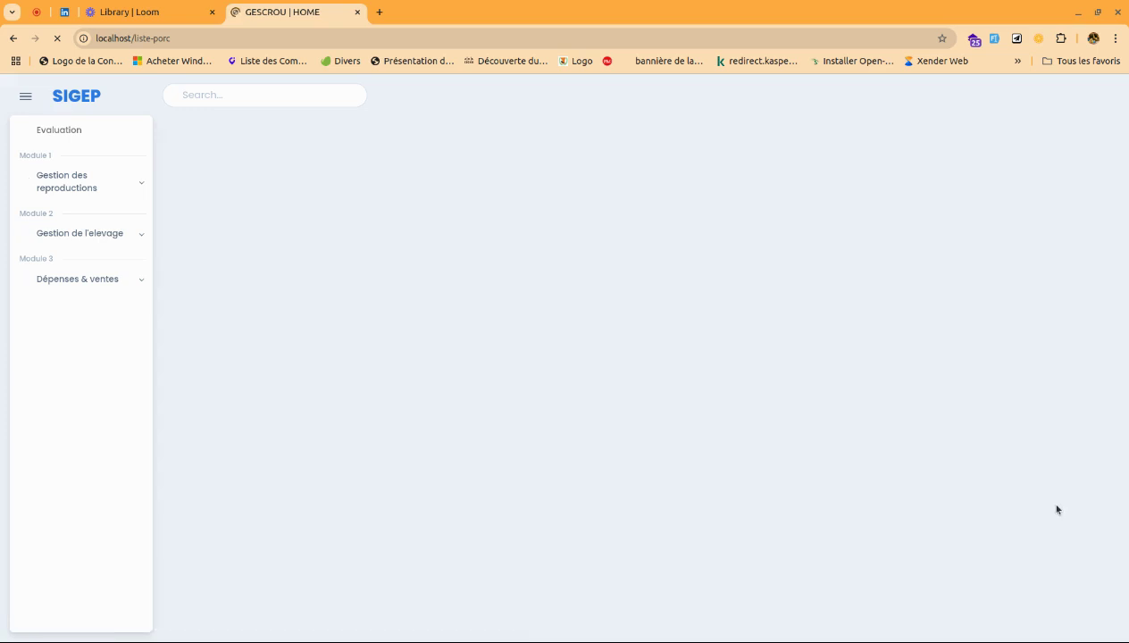
{"action": "scroll", "coordinate": [690, 444], "scroll_direction": "down", "scroll_amount": 5}
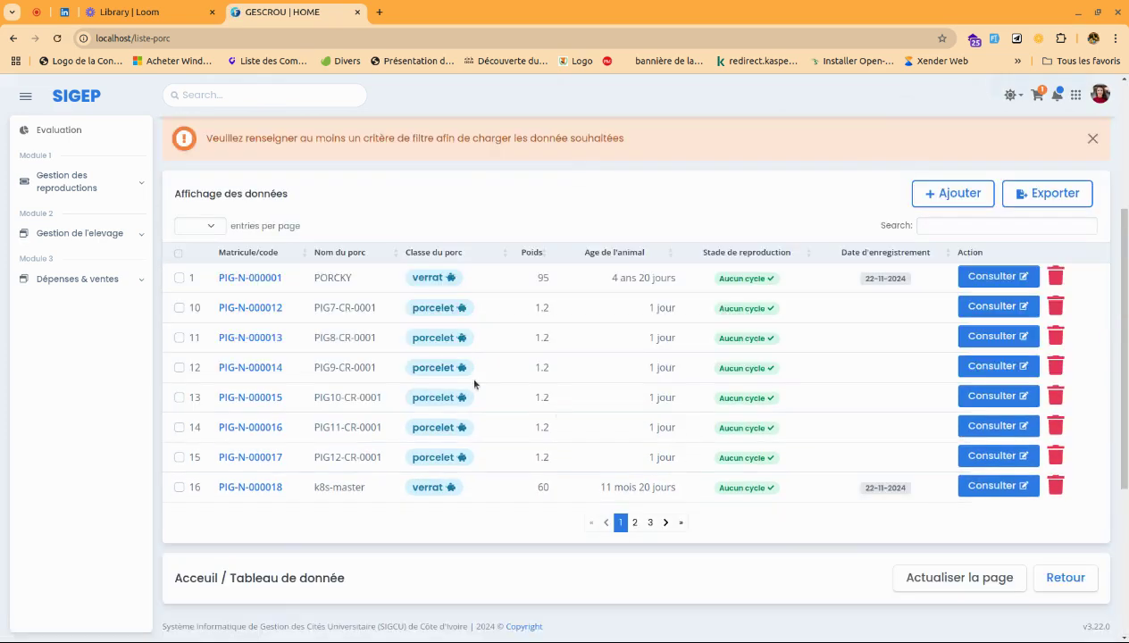
{"action": "scroll", "coordinate": [474, 383], "scroll_direction": "up", "scroll_amount": 3}
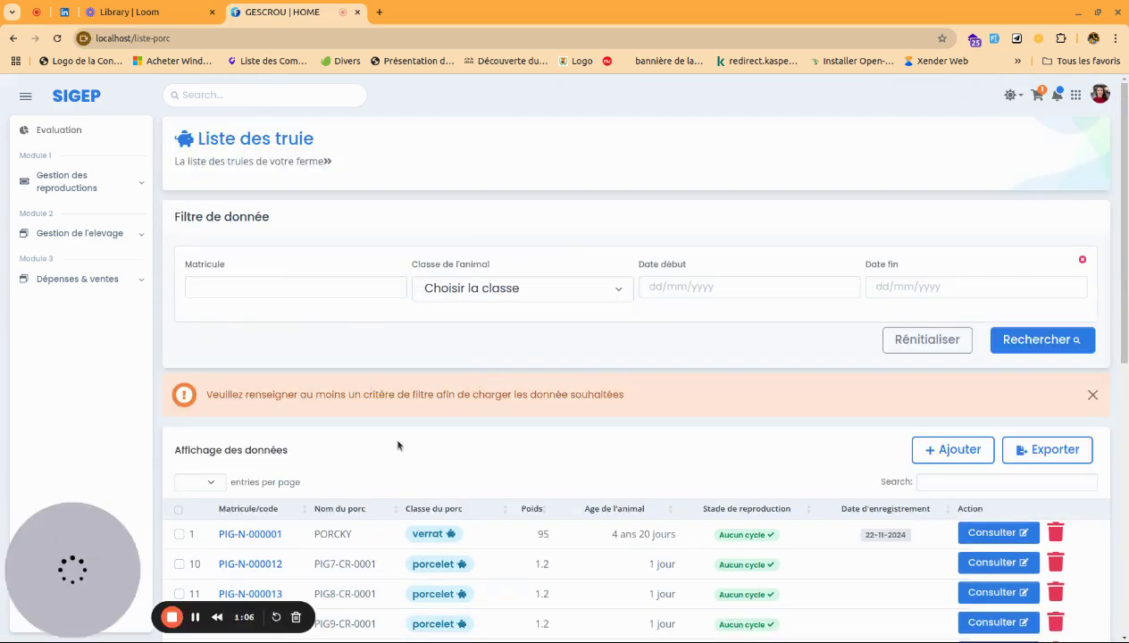
{"action": "scroll", "coordinate": [399, 444], "scroll_direction": "down", "scroll_amount": 3}
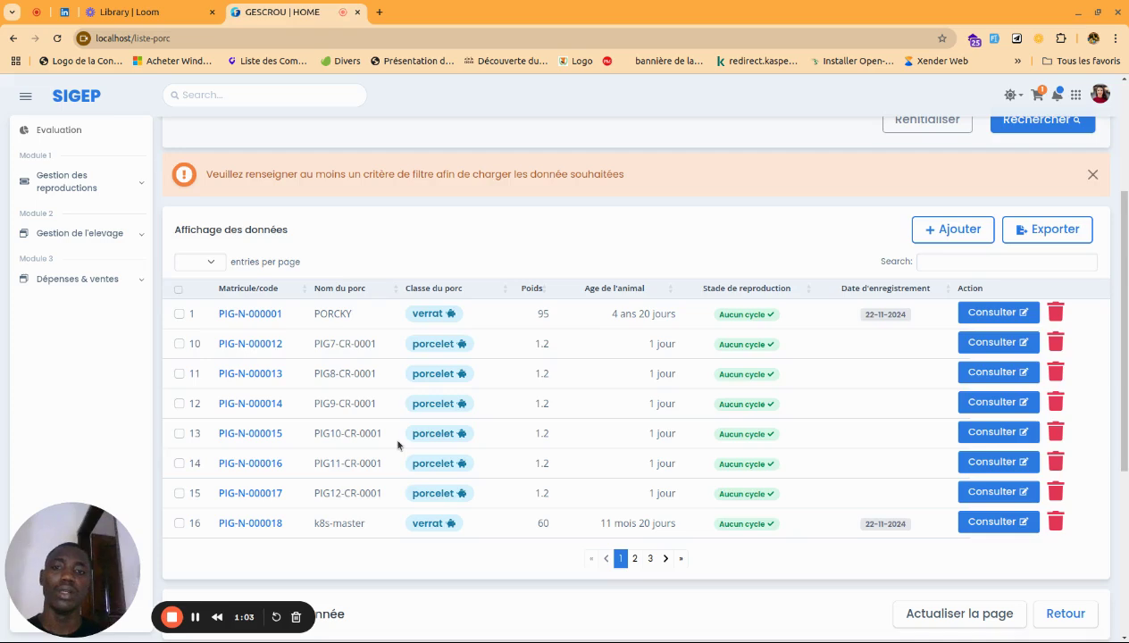
{"action": "scroll", "coordinate": [399, 444], "scroll_direction": "up", "scroll_amount": 3}
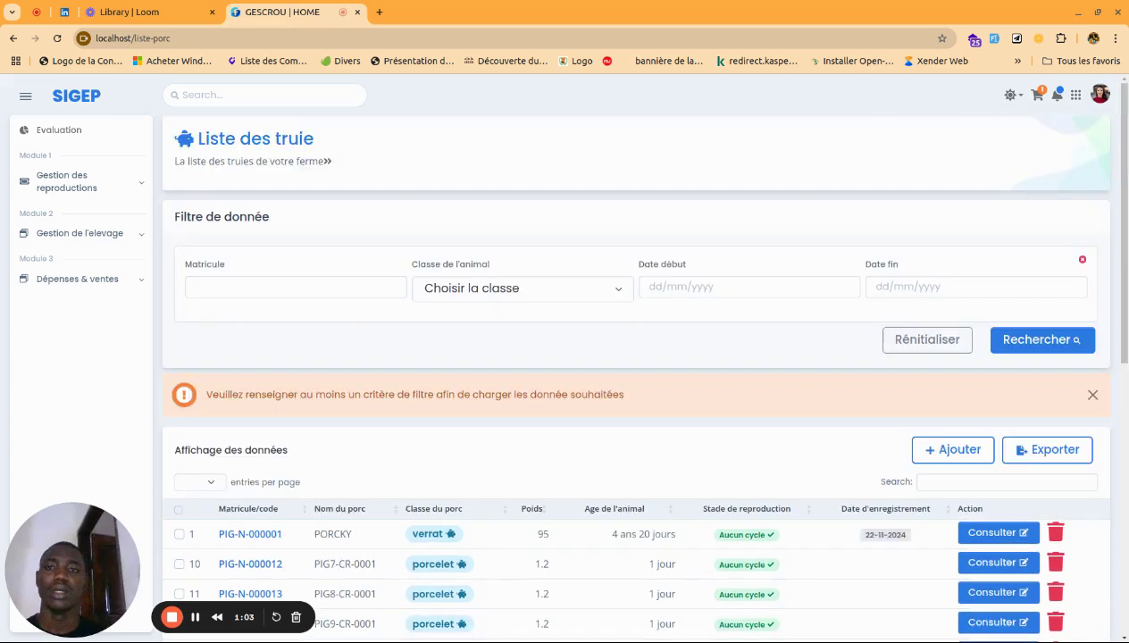
- Filter the animal list by the class Truie and check the resulting rows for the new sow
{"action": "left_click", "coordinate": [487, 296]}
{"action": "left_click", "coordinate": [431, 380]}
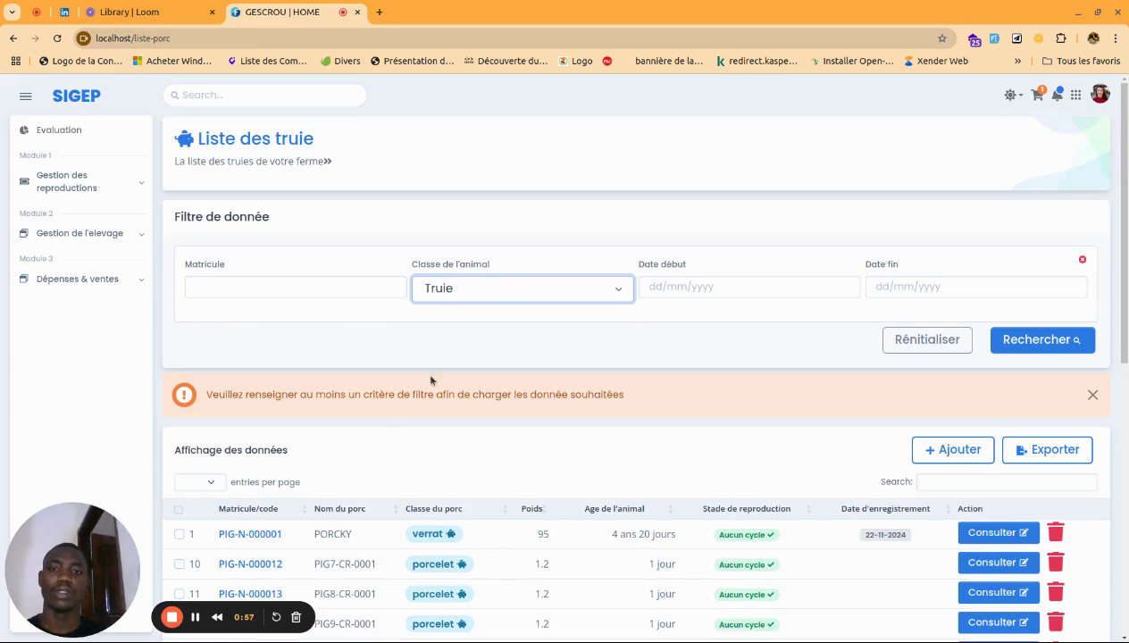
{"action": "left_click", "coordinate": [1038, 339]}
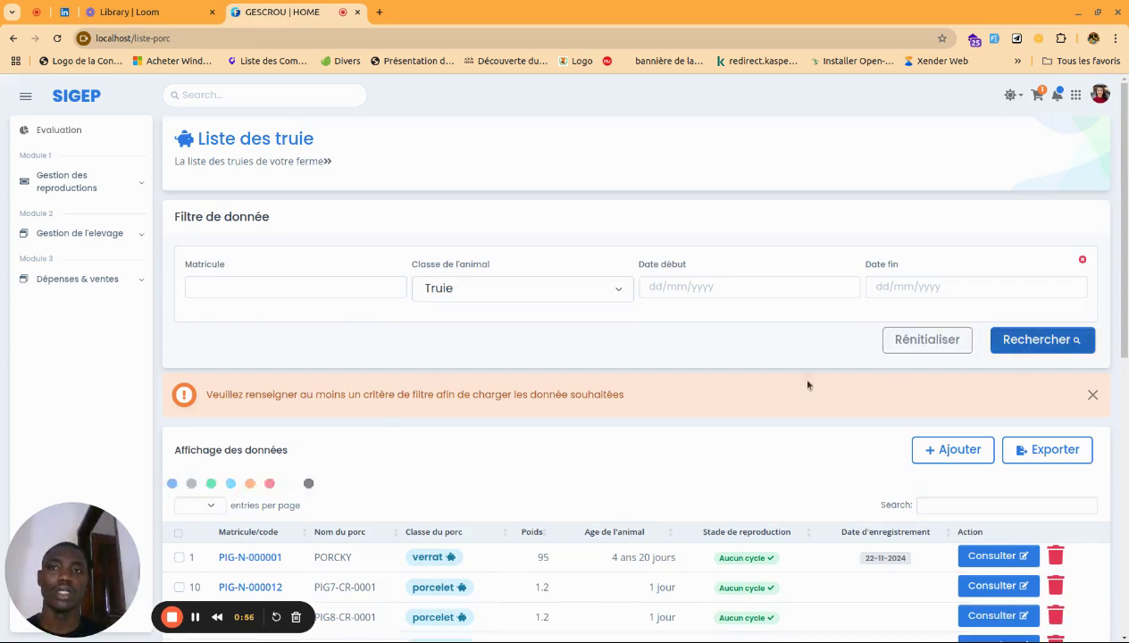
{"action": "scroll", "coordinate": [777, 382], "scroll_direction": "down", "scroll_amount": 3}
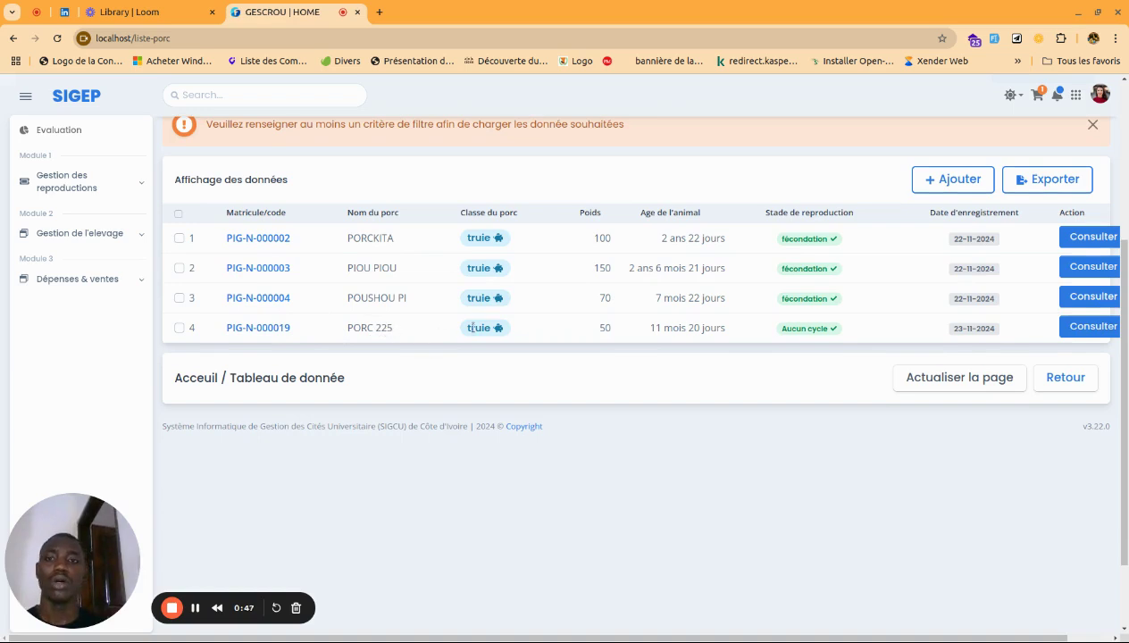
{"action": "scroll", "coordinate": [473, 332], "scroll_direction": "up", "scroll_amount": 3}
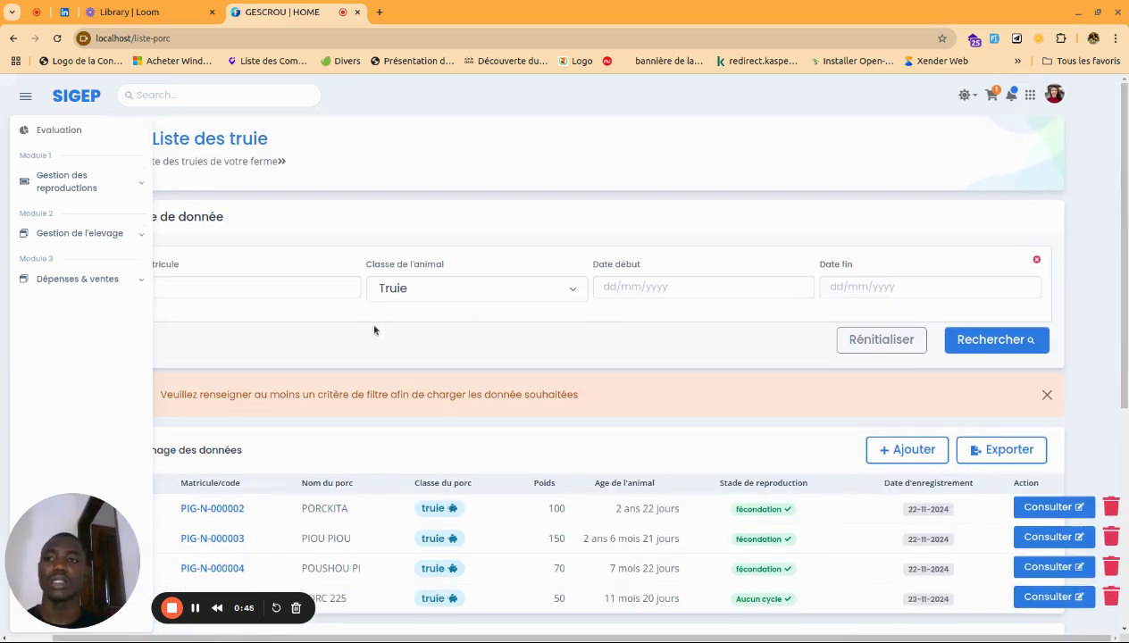
- Open the list of boars in reproduction management and examine its table
{"action": "left_click", "coordinate": [47, 186]}
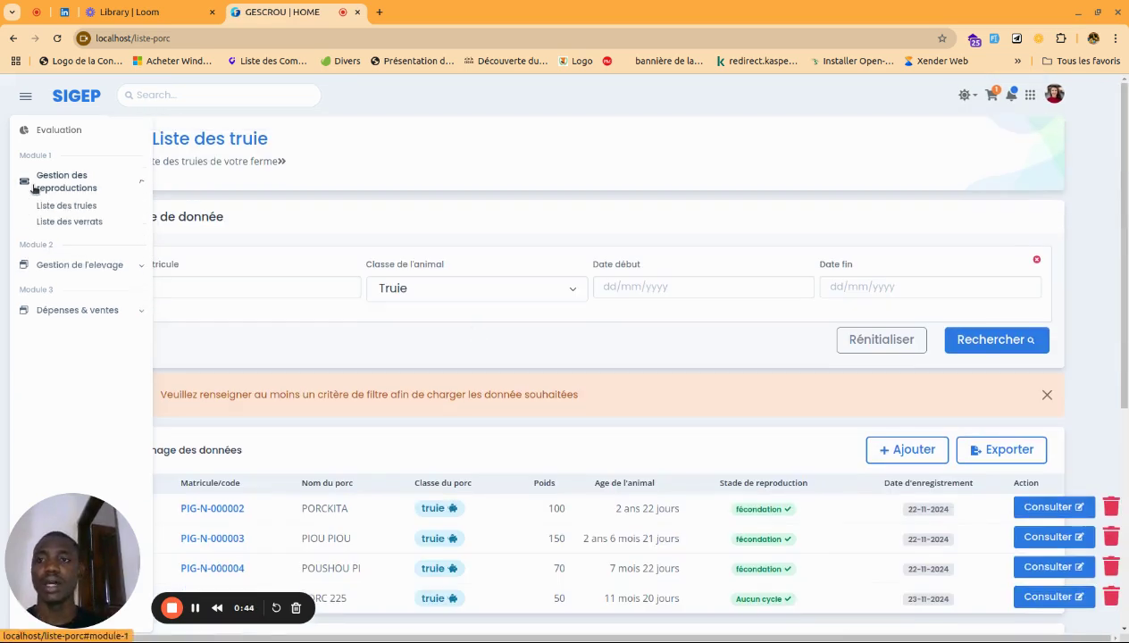
{"action": "left_click", "coordinate": [73, 224]}
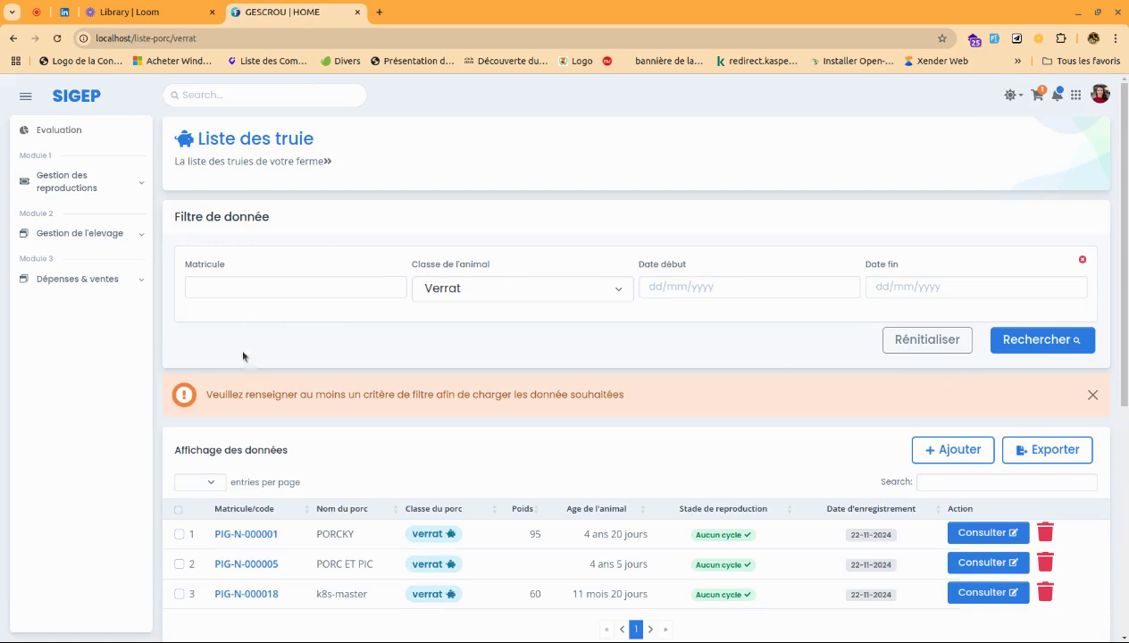
{"action": "scroll", "coordinate": [361, 474], "scroll_direction": "down", "scroll_amount": 3}
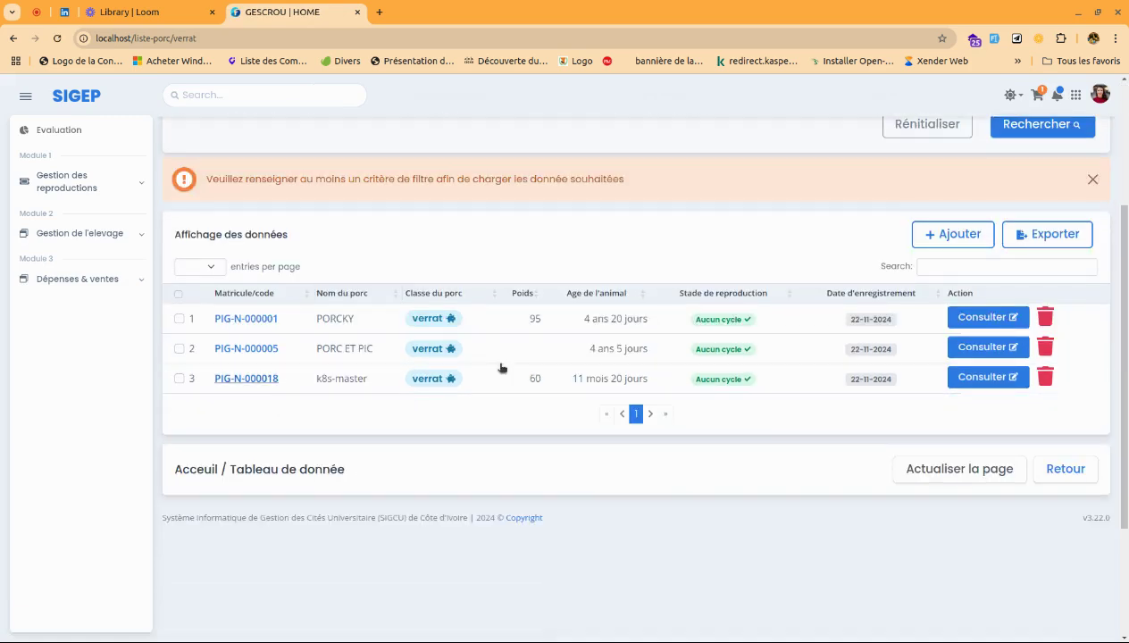
- Open the blank animal registration form from the boar list, then return to the full animal list and look through it
{"action": "left_click", "coordinate": [949, 236]}
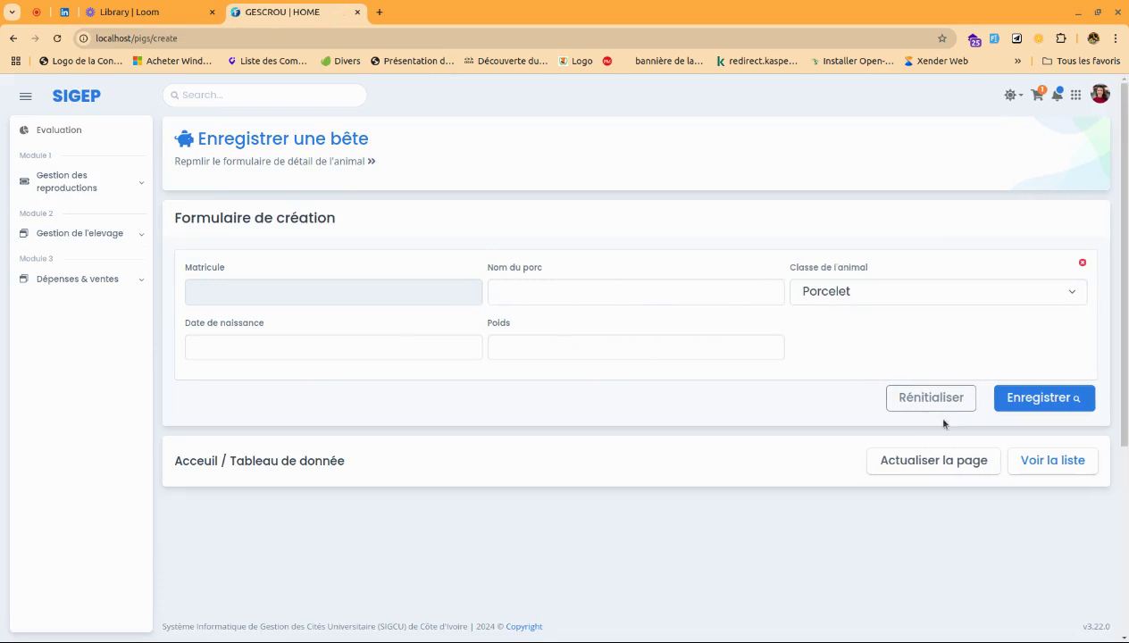
{"action": "left_click", "coordinate": [1049, 461]}
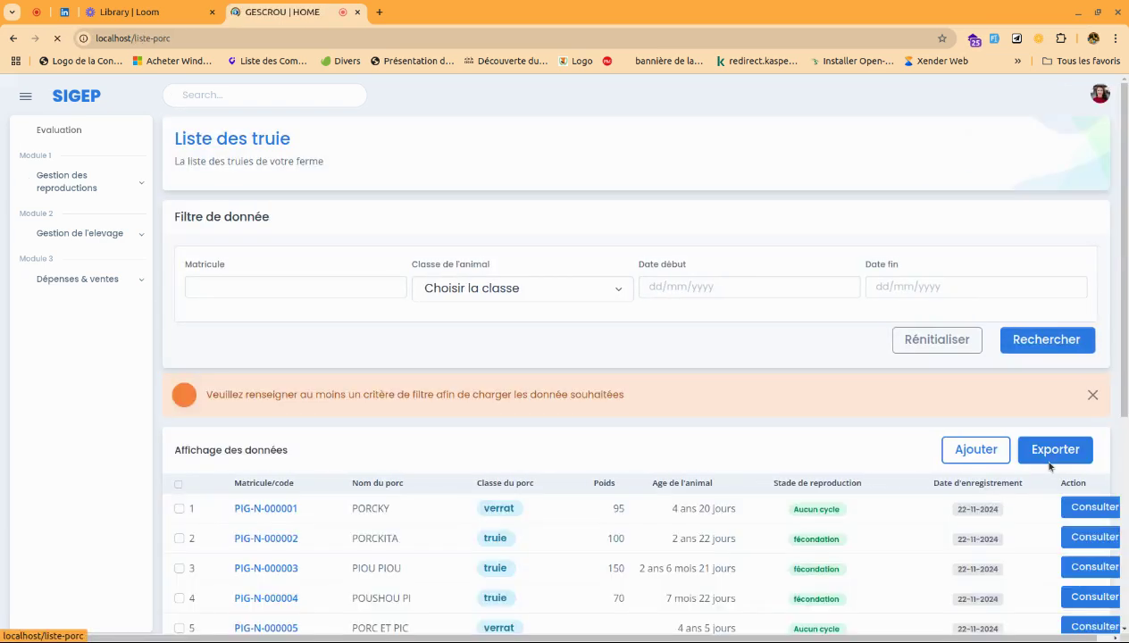
{"action": "scroll", "coordinate": [1049, 465], "scroll_direction": "down", "scroll_amount": 2}
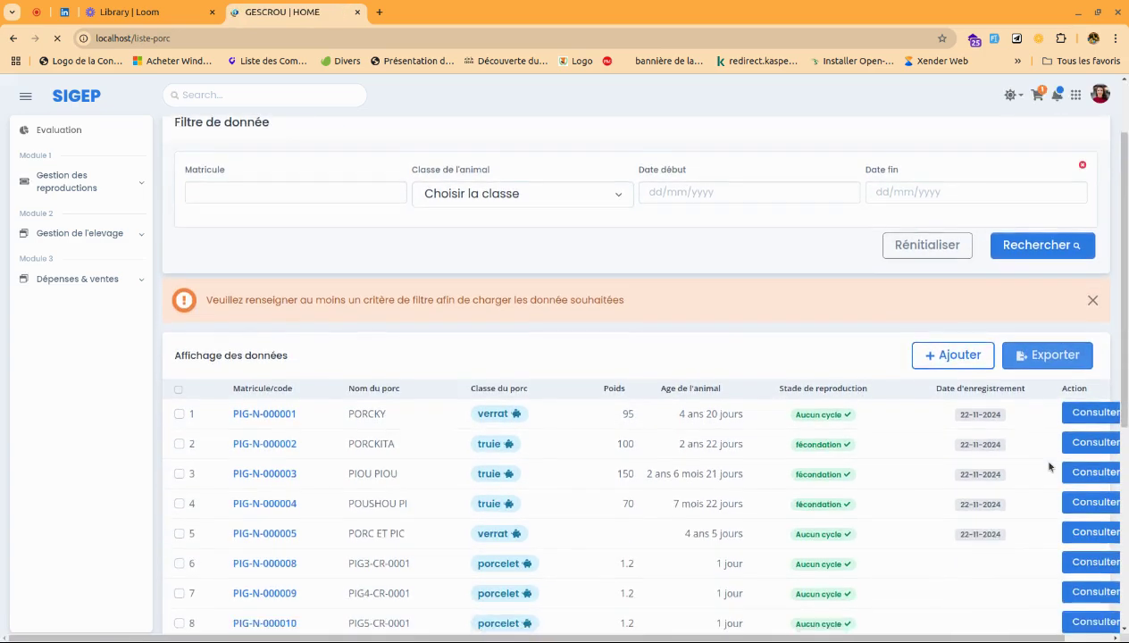
{"action": "scroll", "coordinate": [1051, 466], "scroll_direction": "down", "scroll_amount": 1}
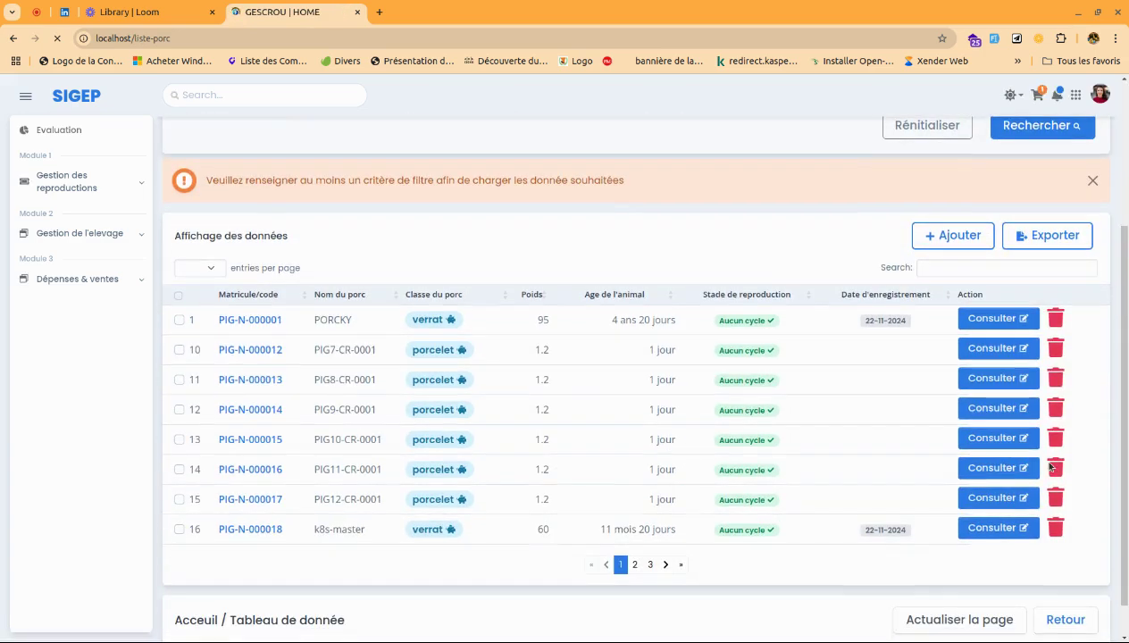